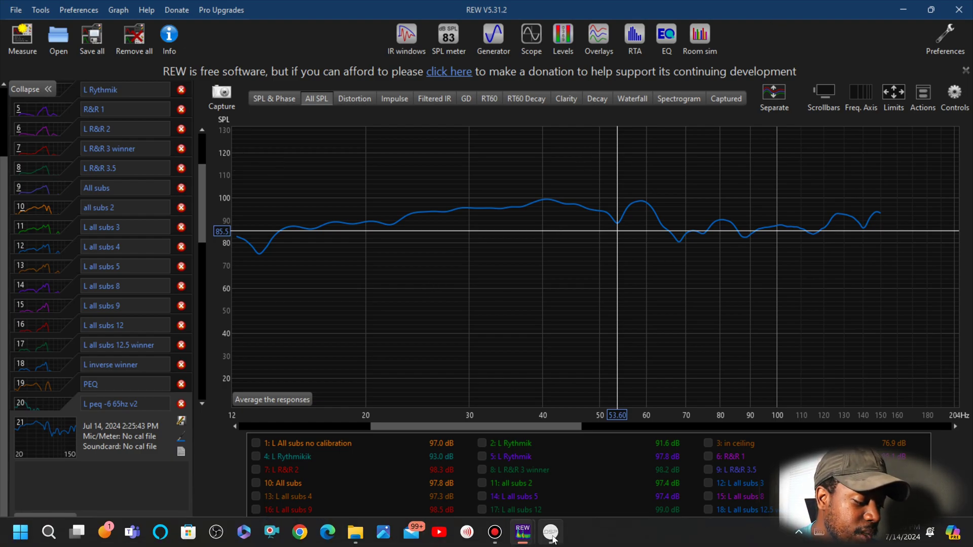
Bring MiniDSP forward and view Input 1's PEQ details: EQ1 peak at 50 Hz, 7 dB, Q 5.4.
mouse_move(550, 533)
click(546, 488)
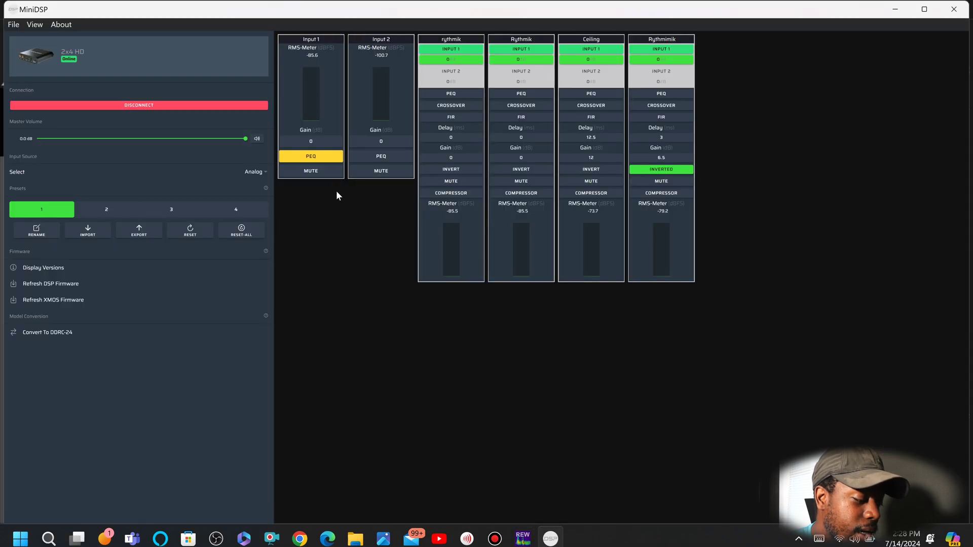
click(328, 159)
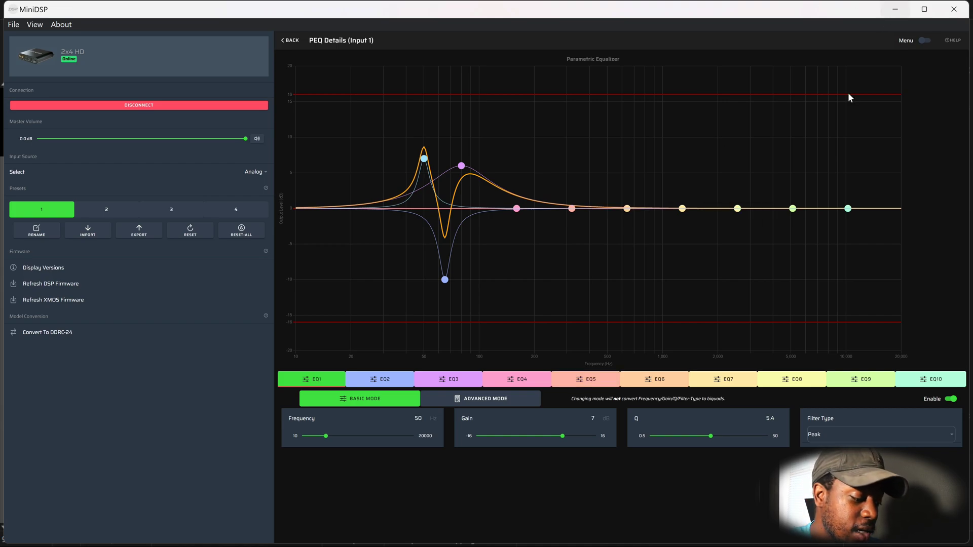
Back in REW, hide the L peq -6 65hz v2 curve and show L All subs no calibration.
mouse_move(522, 532)
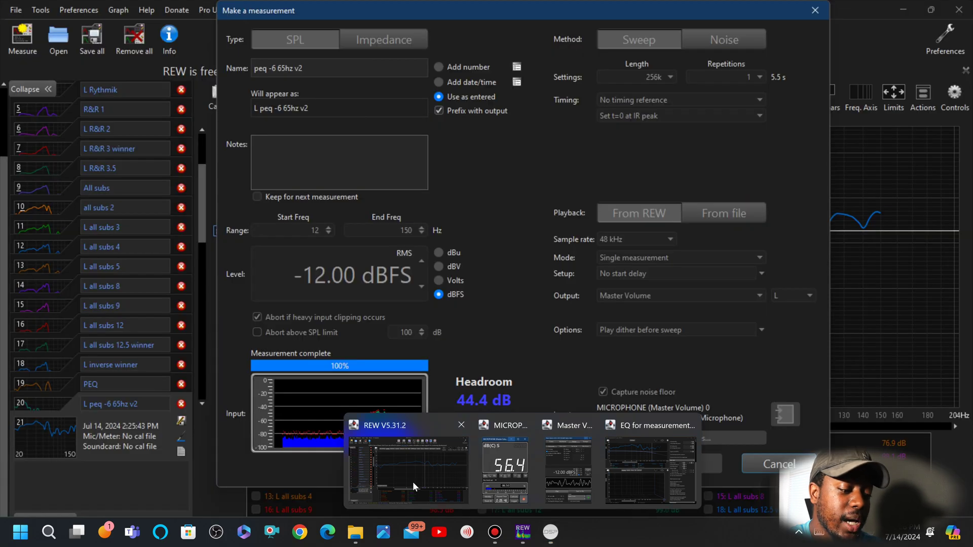
click(412, 481)
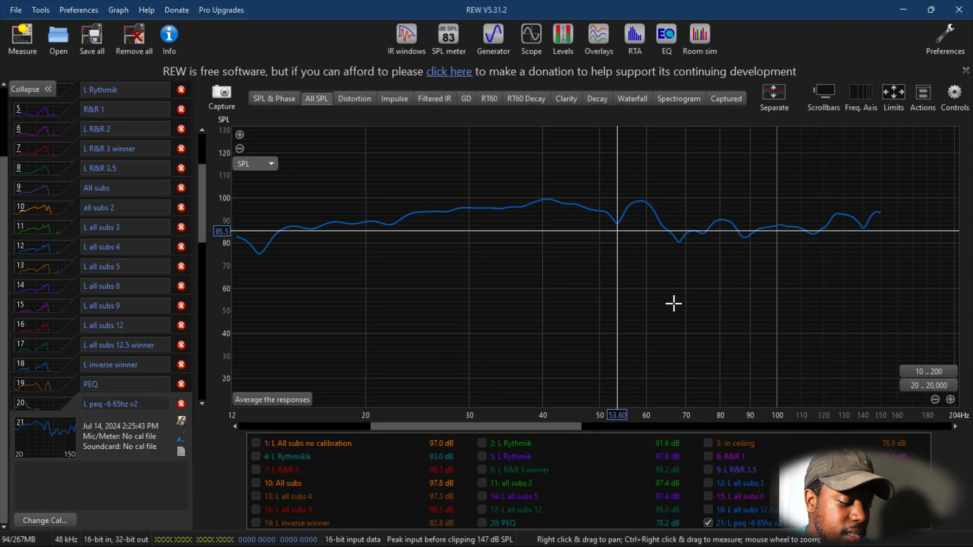
mouse_move(550, 536)
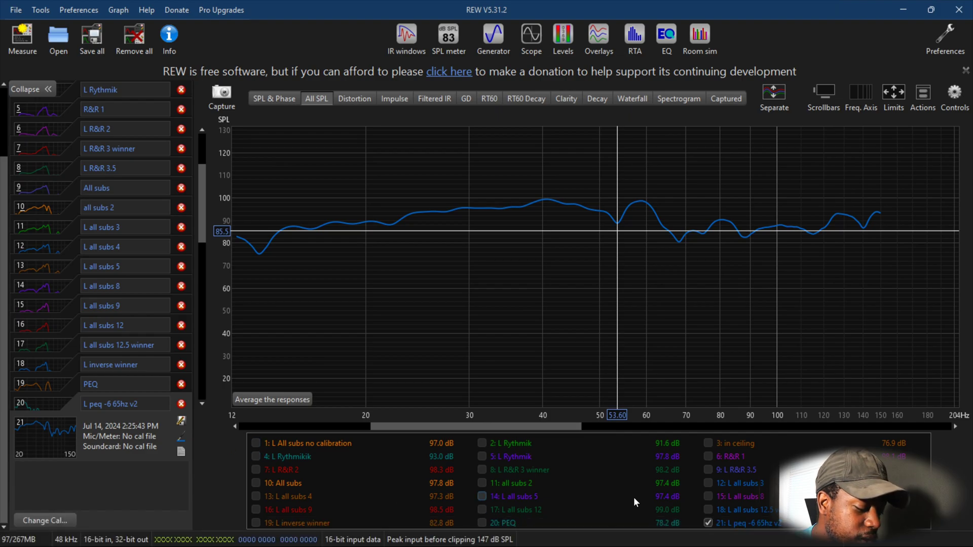
click(708, 523)
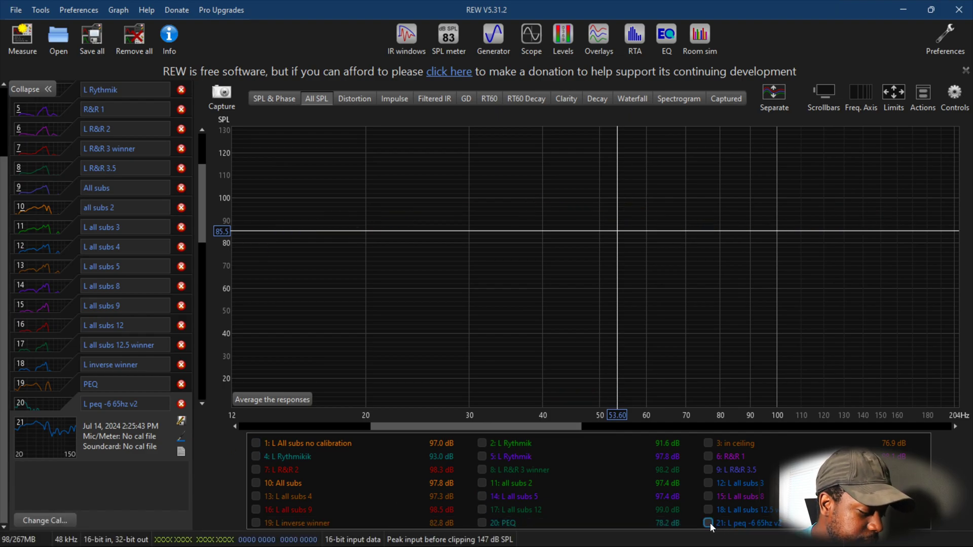
click(256, 443)
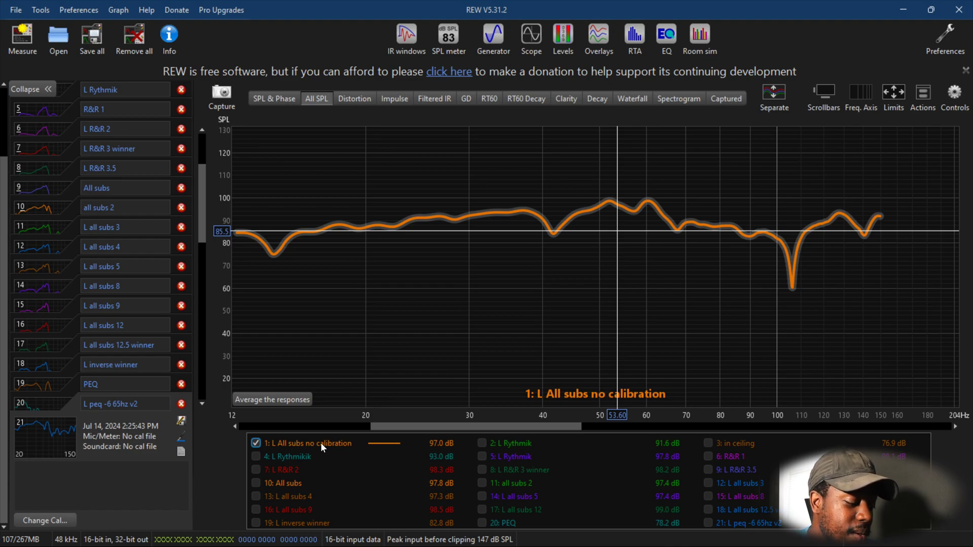
Overlay both L Rythmik curves with the in ceiling response, leaving L All subs no calibration hidden.
click(512, 444)
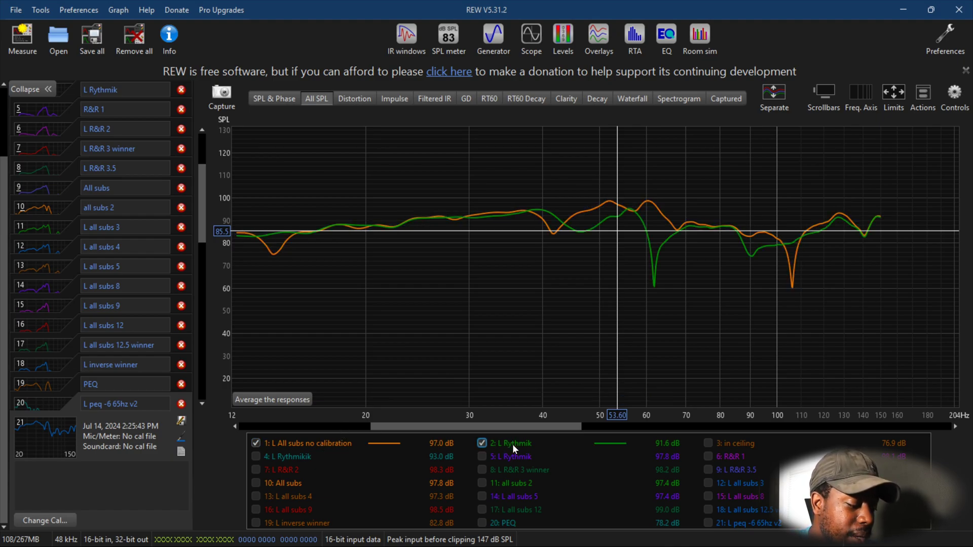
click(293, 442)
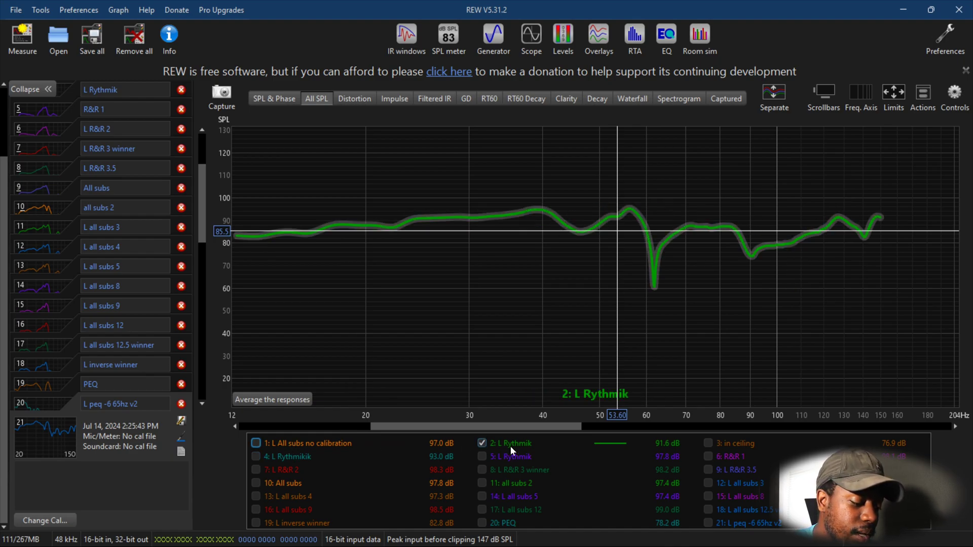
click(735, 440)
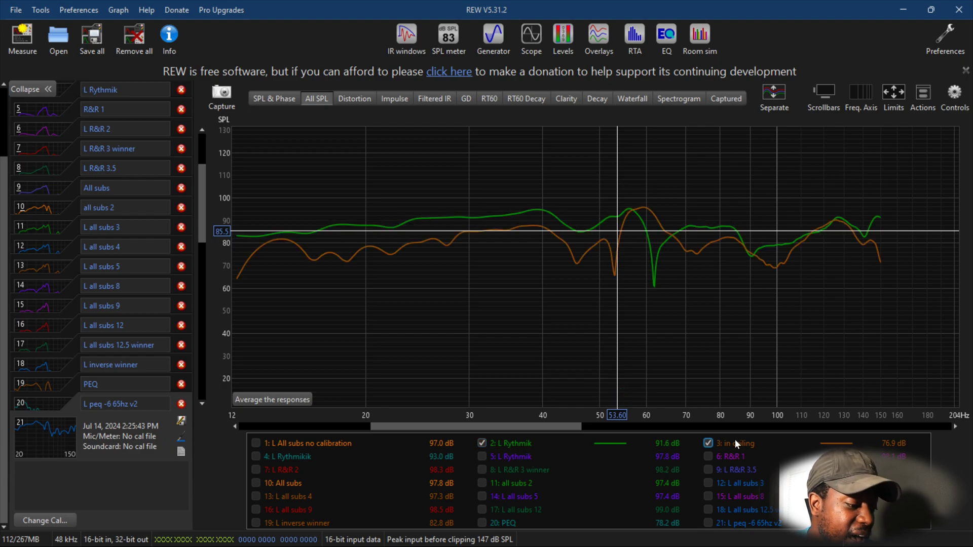
click(287, 456)
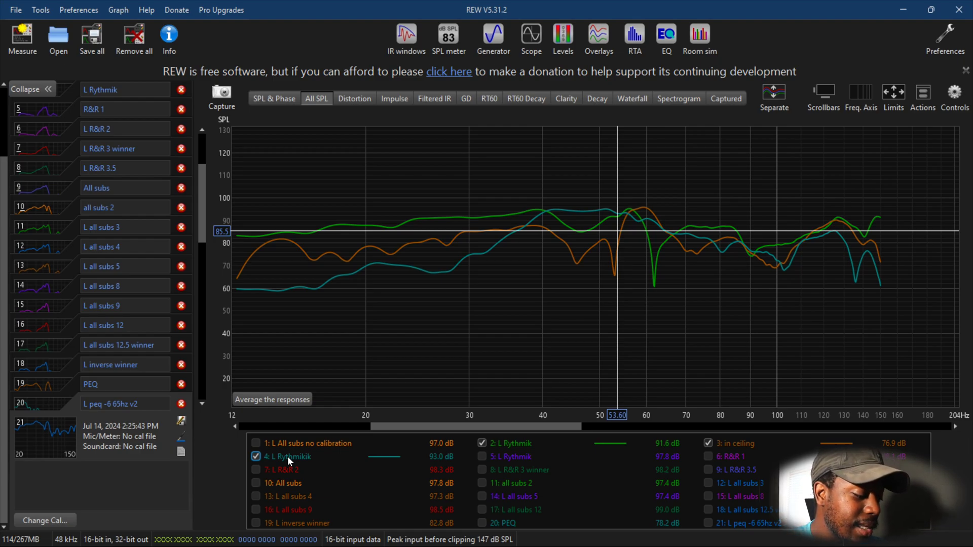
click(287, 443)
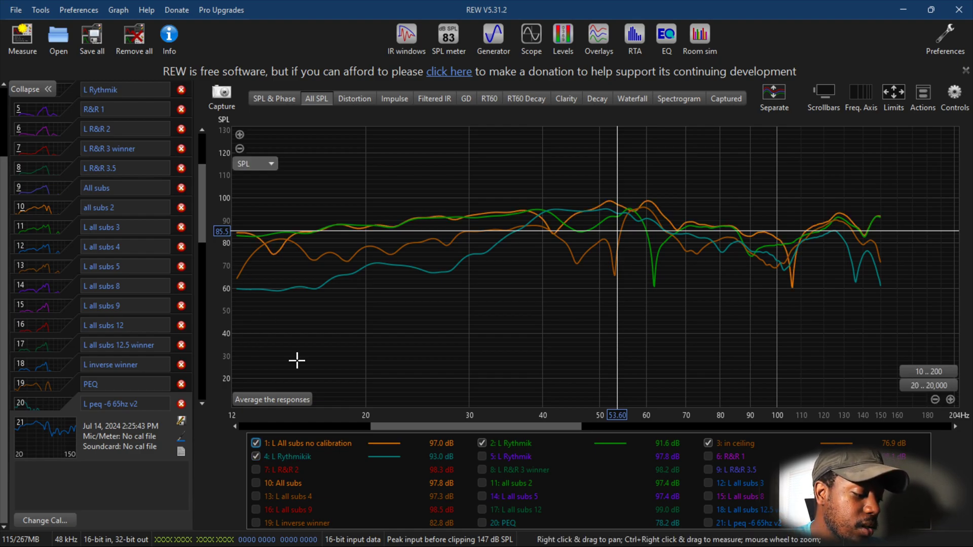
click(280, 439)
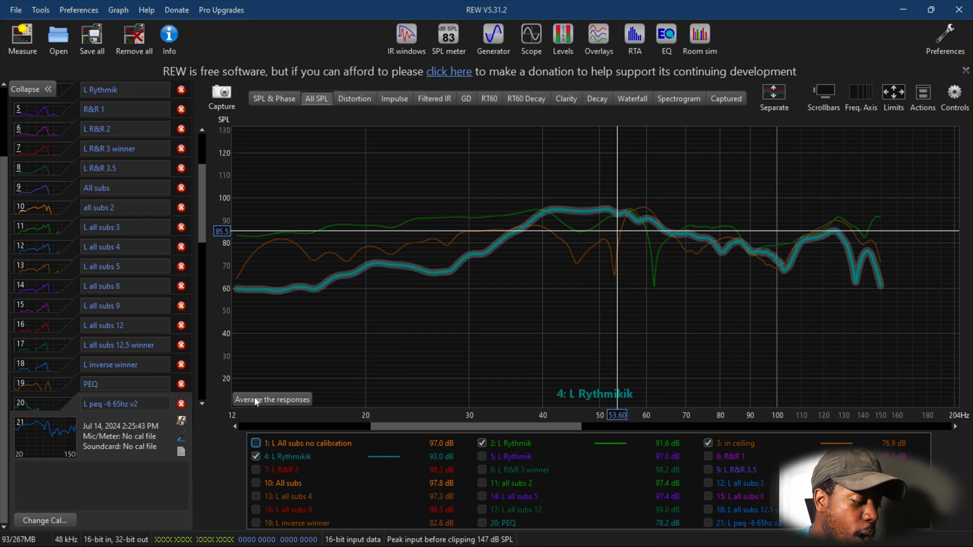
Hide the L Rythmik and in ceiling curves and show the All subs response.
click(256, 456)
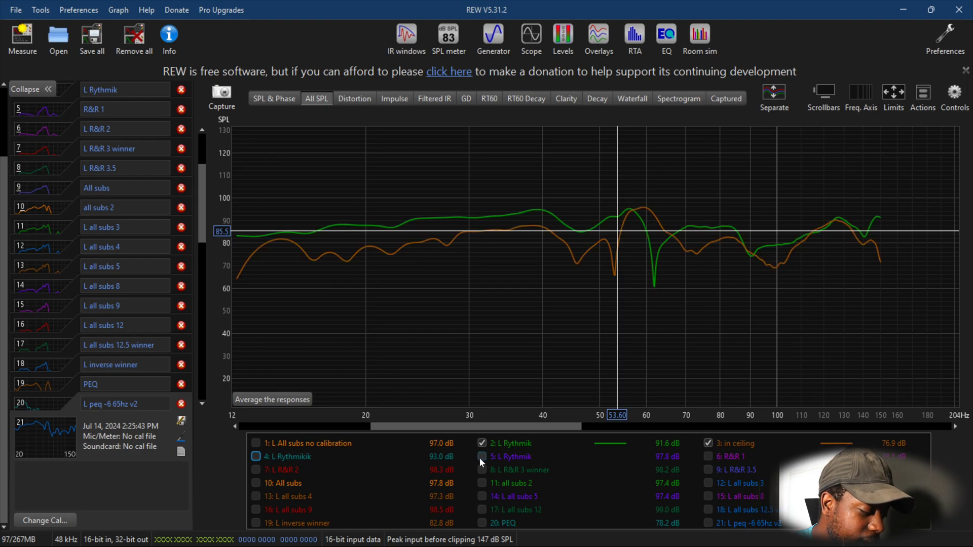
click(256, 482)
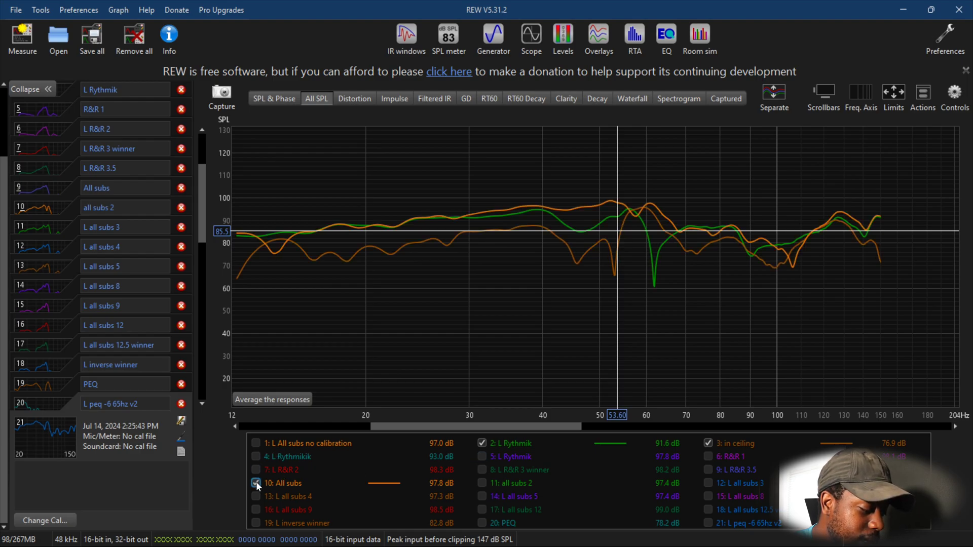
click(708, 442)
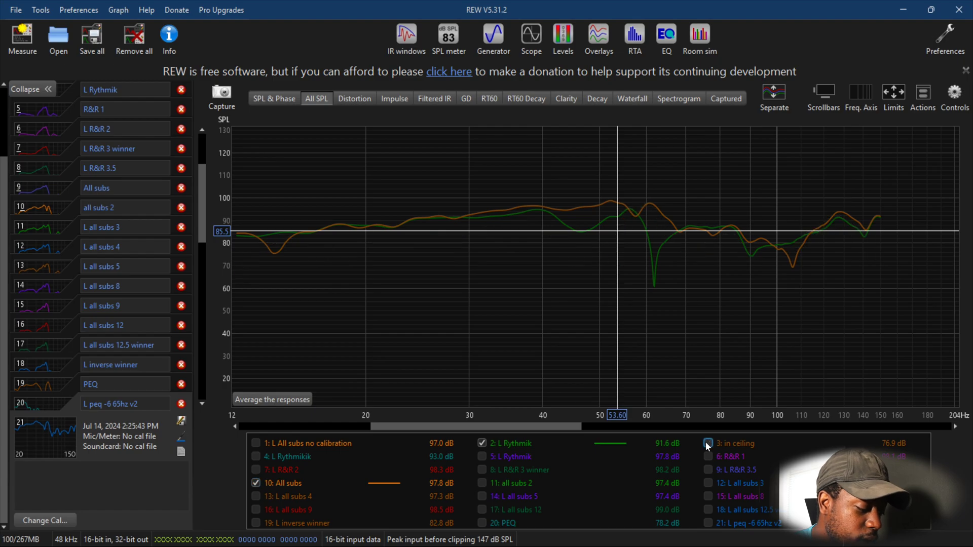
click(482, 442)
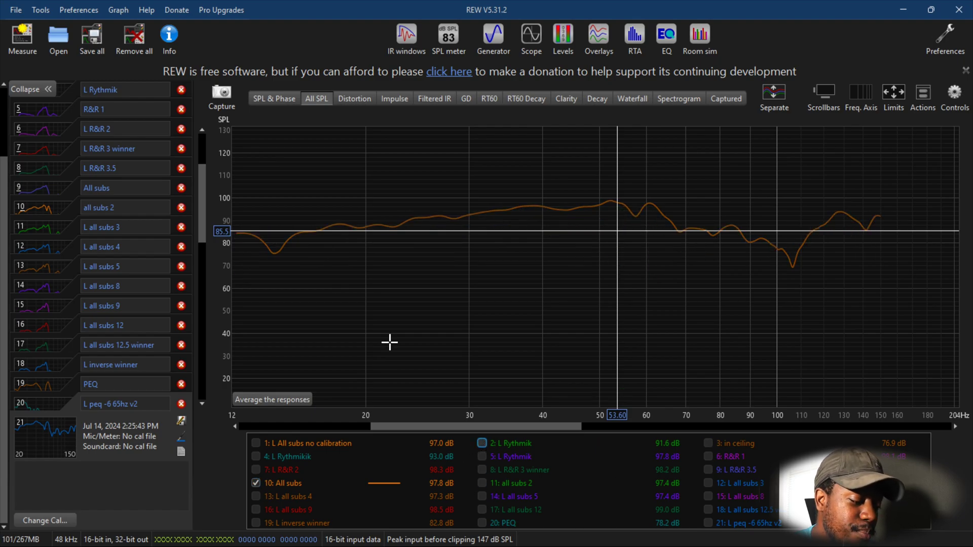
Toggle L All subs no calibration and All subs to compare the two orange responses overlaid.
click(257, 442)
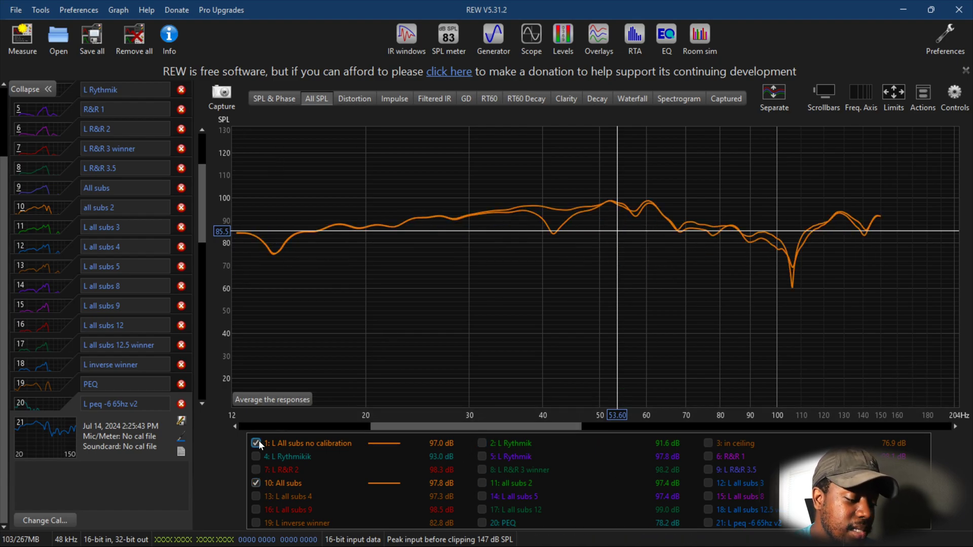
click(257, 443)
click(256, 442)
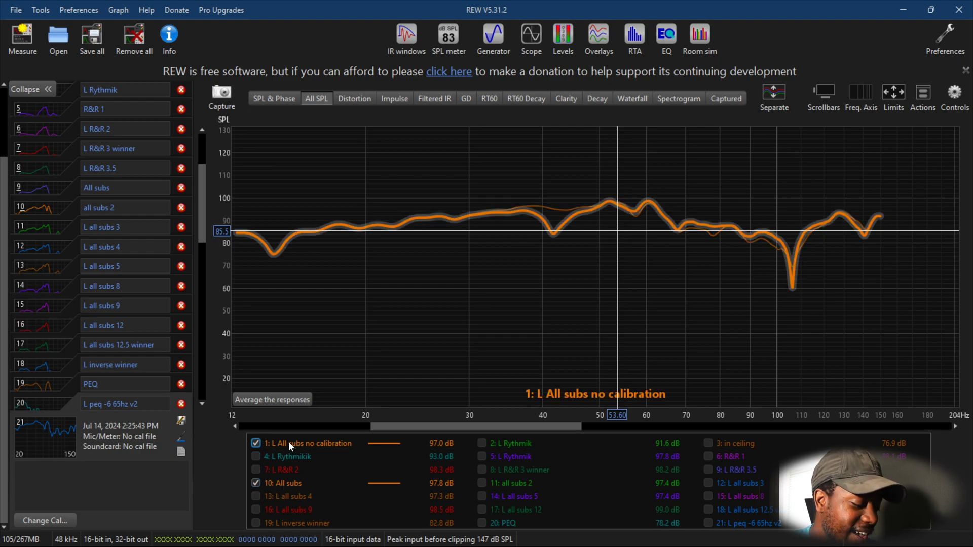
click(255, 443)
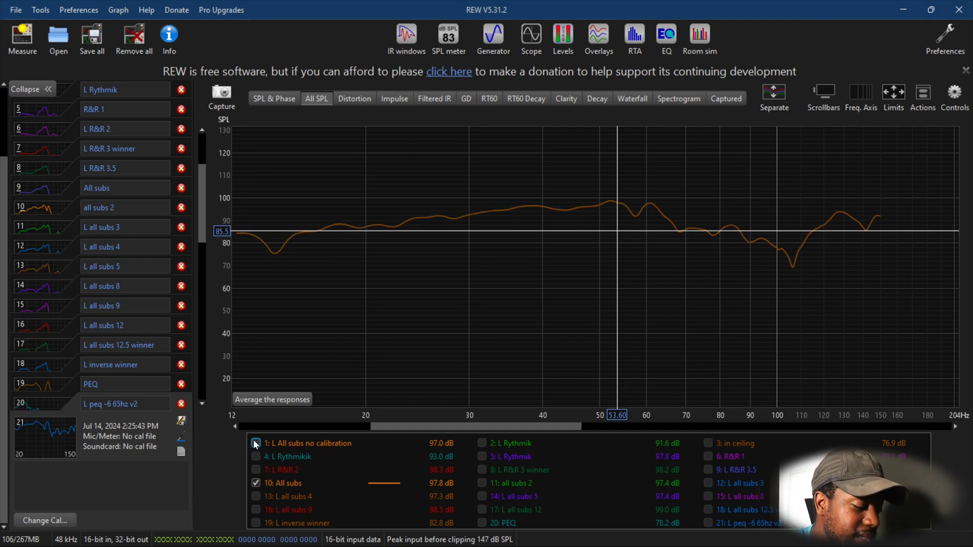
click(254, 440)
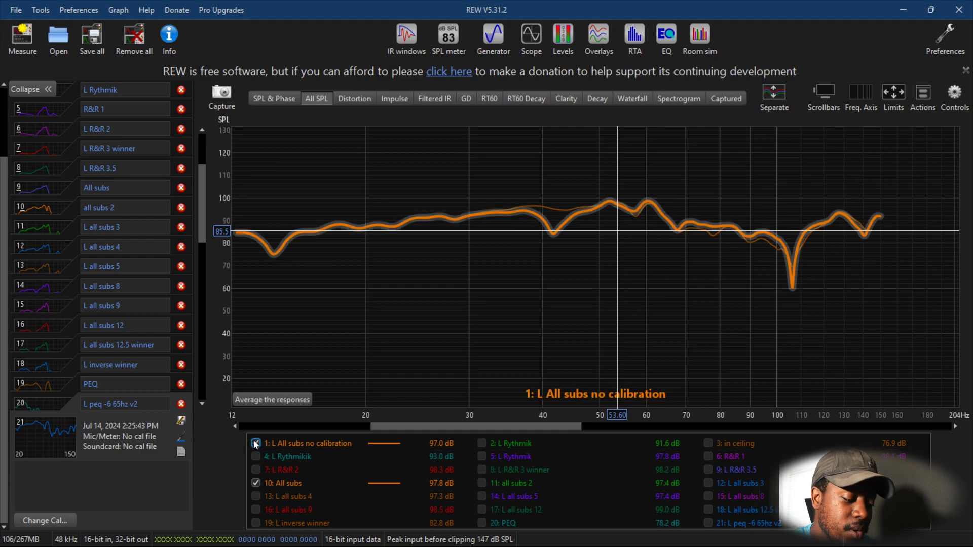
click(256, 484)
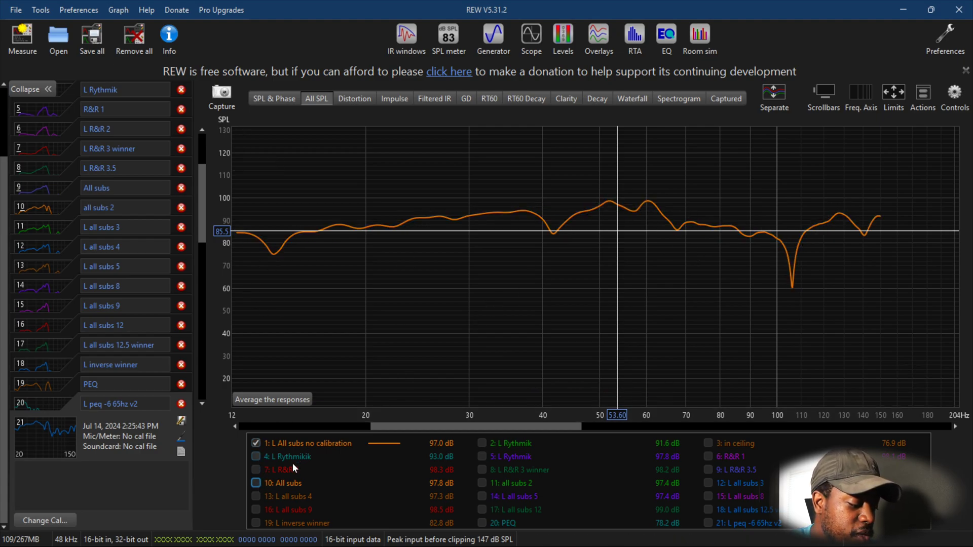
click(255, 484)
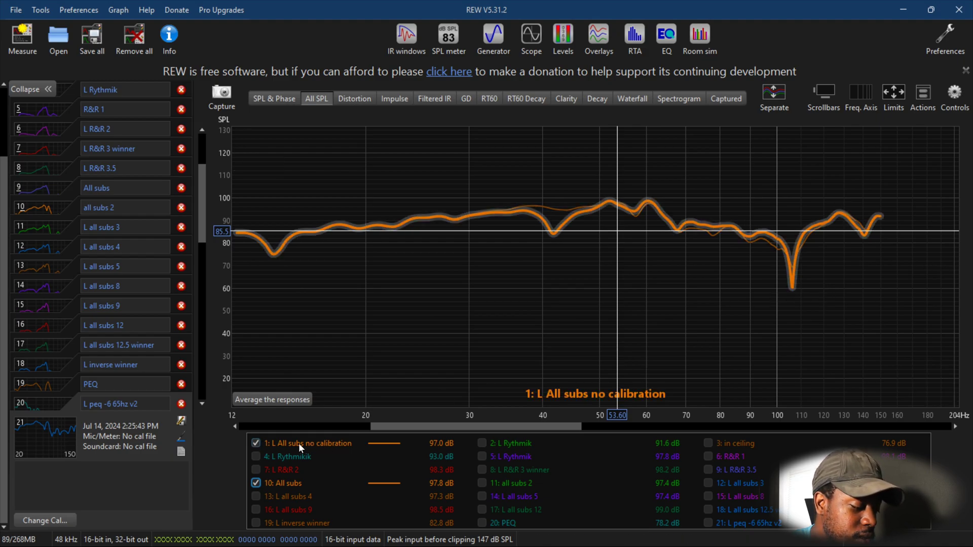
Hide L All subs no calibration and overlay the blue L all subs 12.5 response.
click(256, 443)
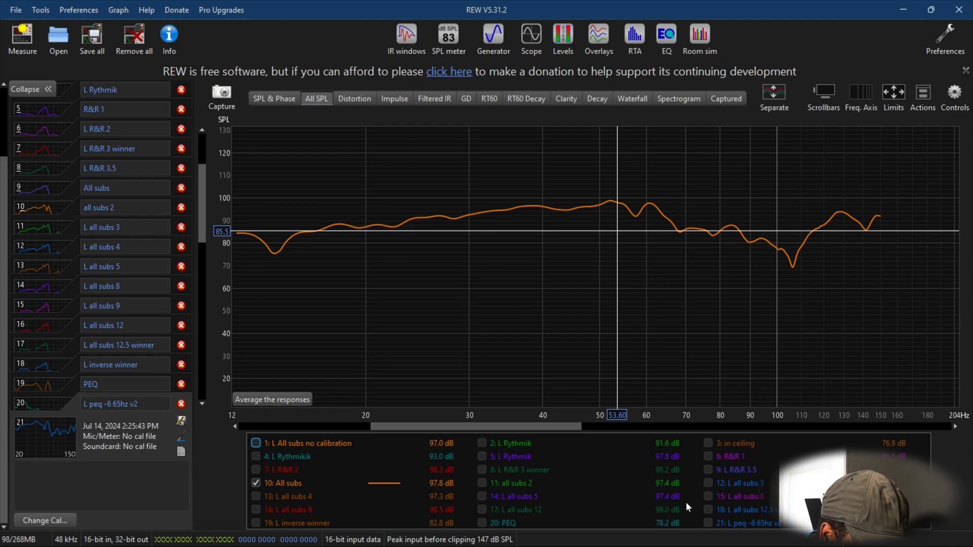
click(708, 509)
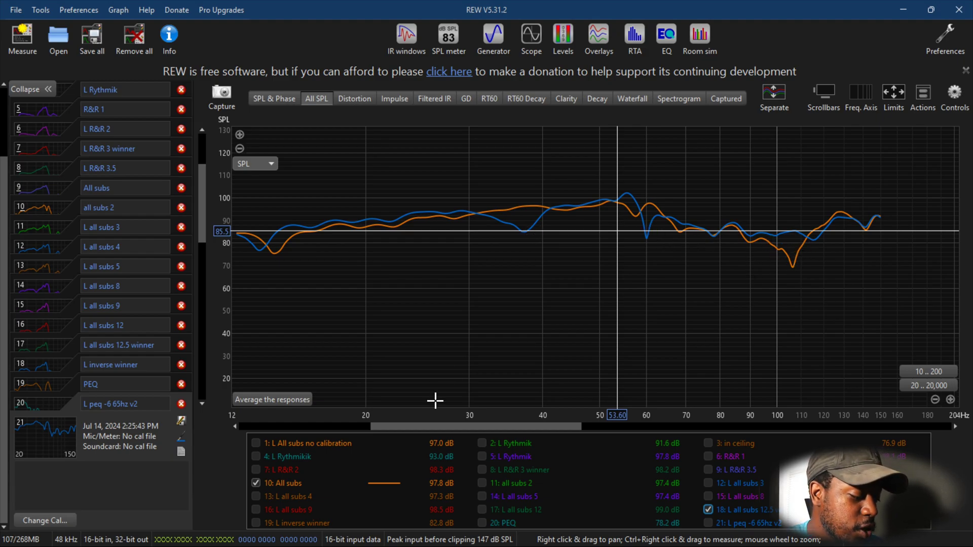
Hide the uncalibrated and All subs curves, then overlay L inverse winner on L all subs 12.5.
click(257, 444)
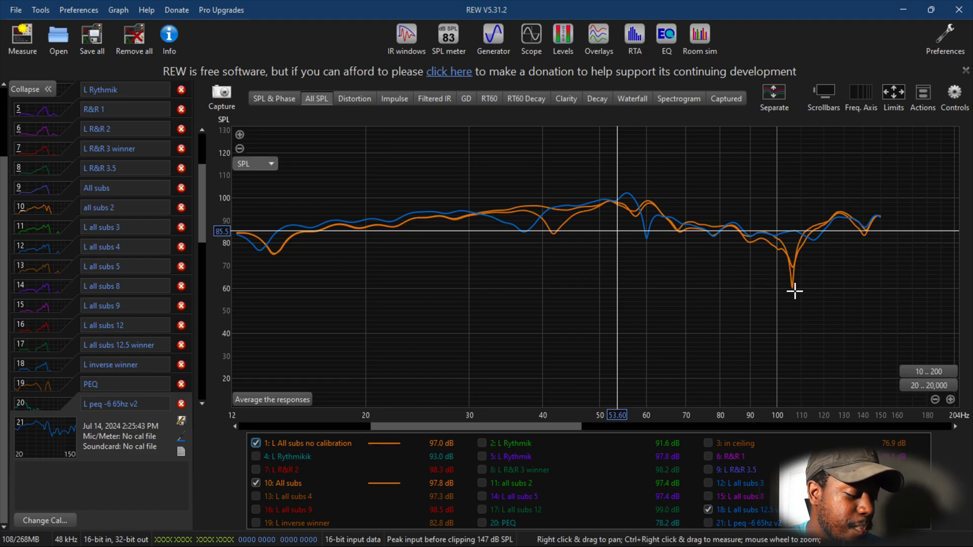
click(256, 442)
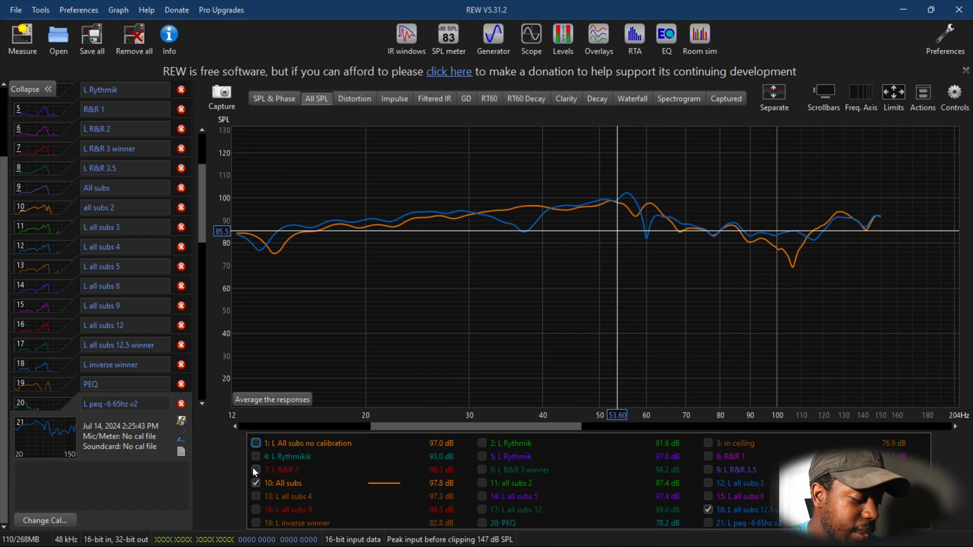
click(256, 480)
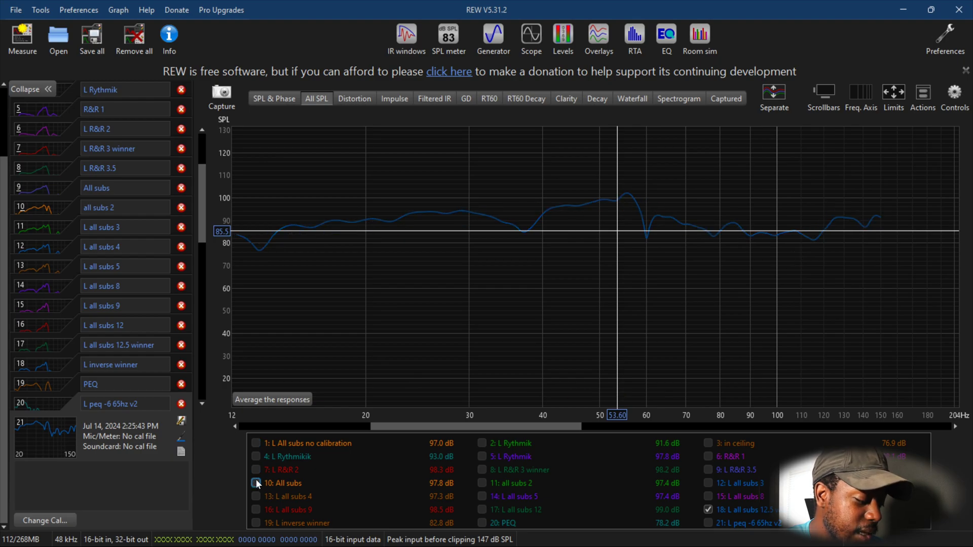
click(256, 448)
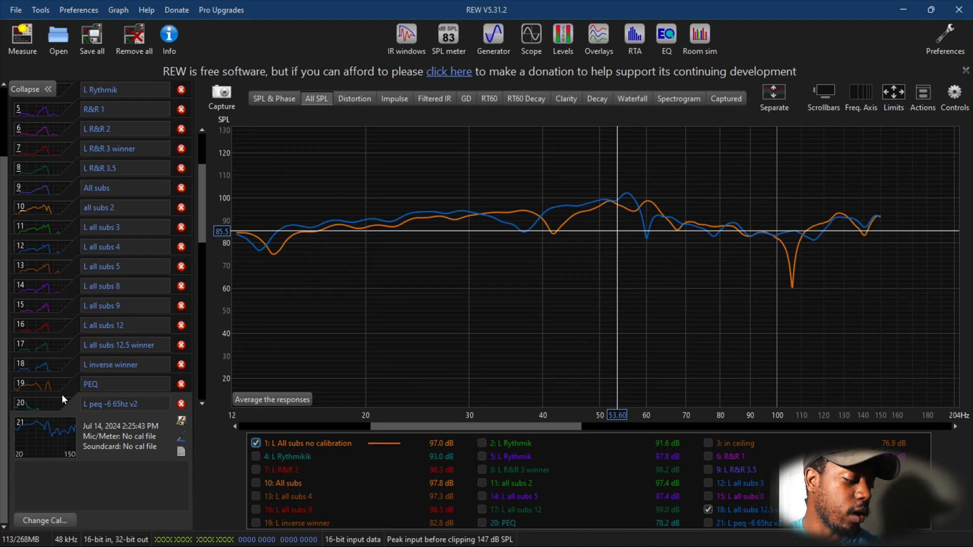
click(255, 443)
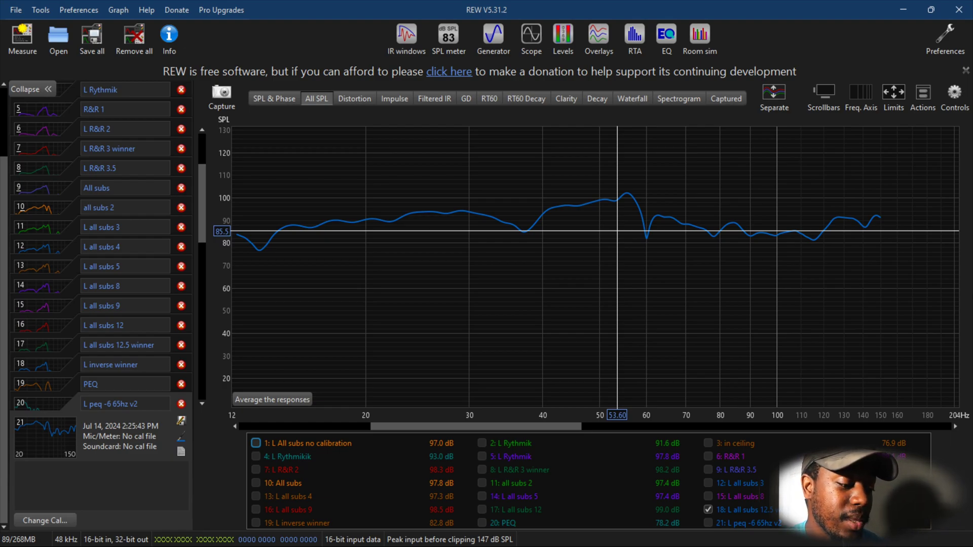
mouse_move(790, 546)
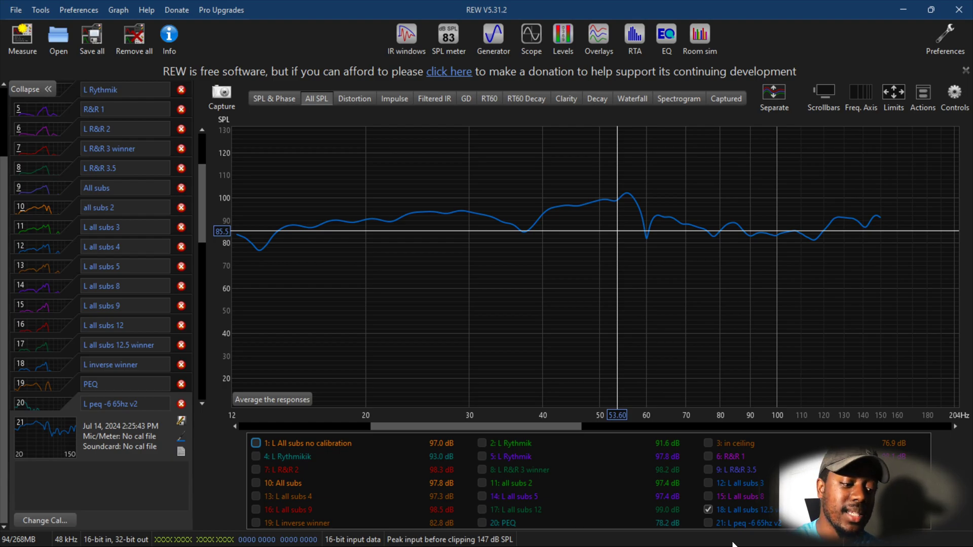
click(255, 523)
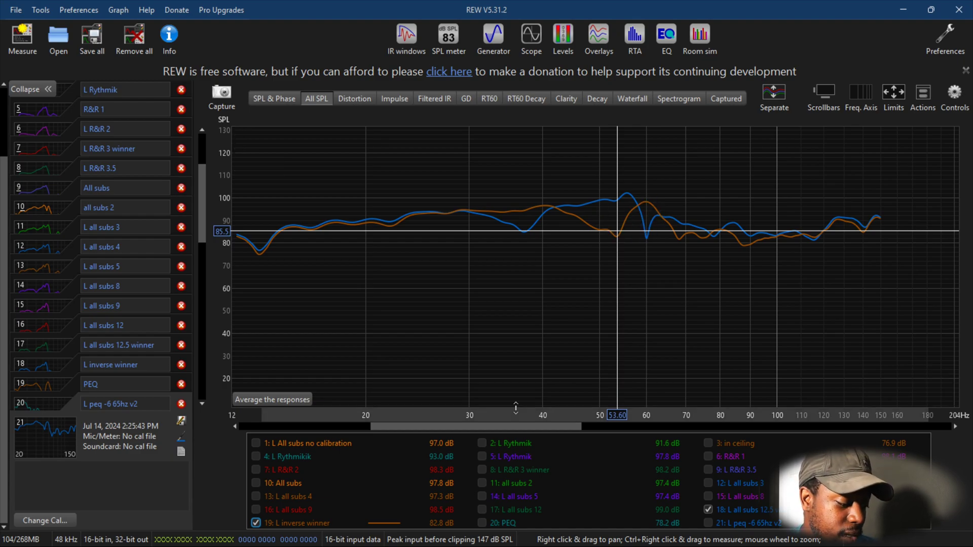
Hide the blue L all subs 12.5 curve, leaving L inverse winner alone.
click(709, 513)
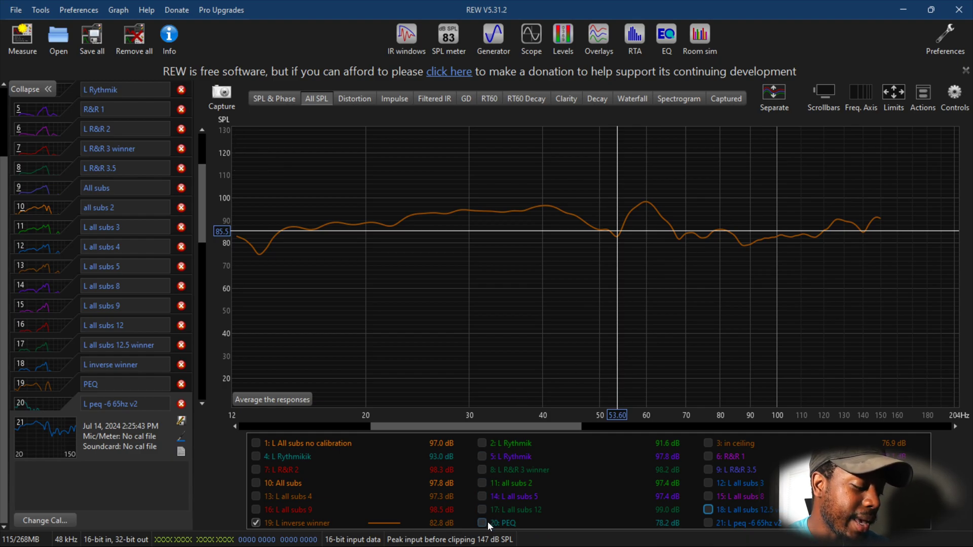
click(666, 36)
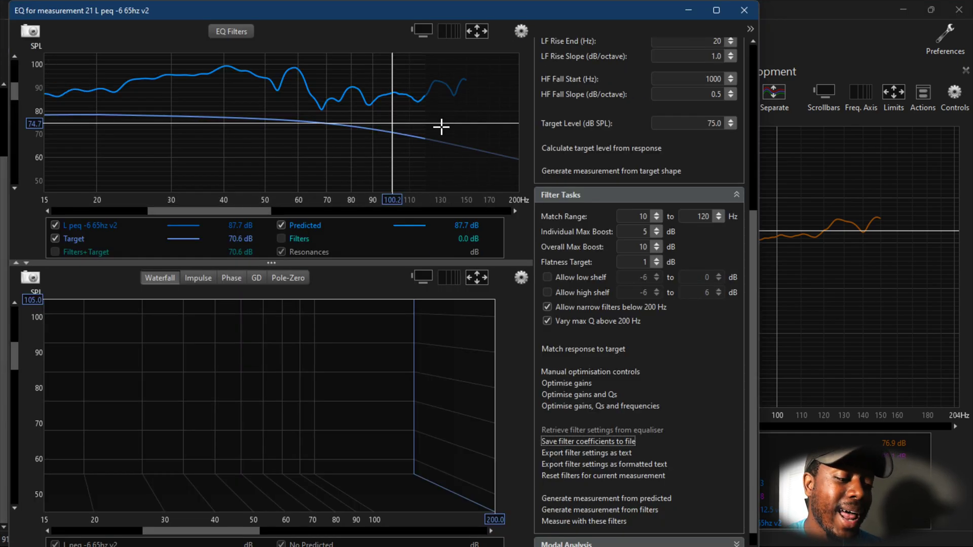
click(743, 11)
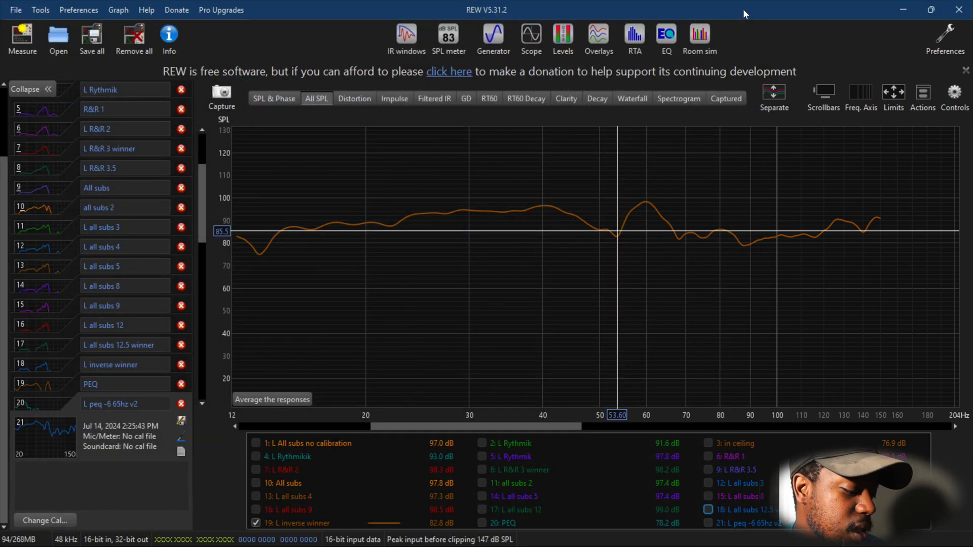
click(482, 524)
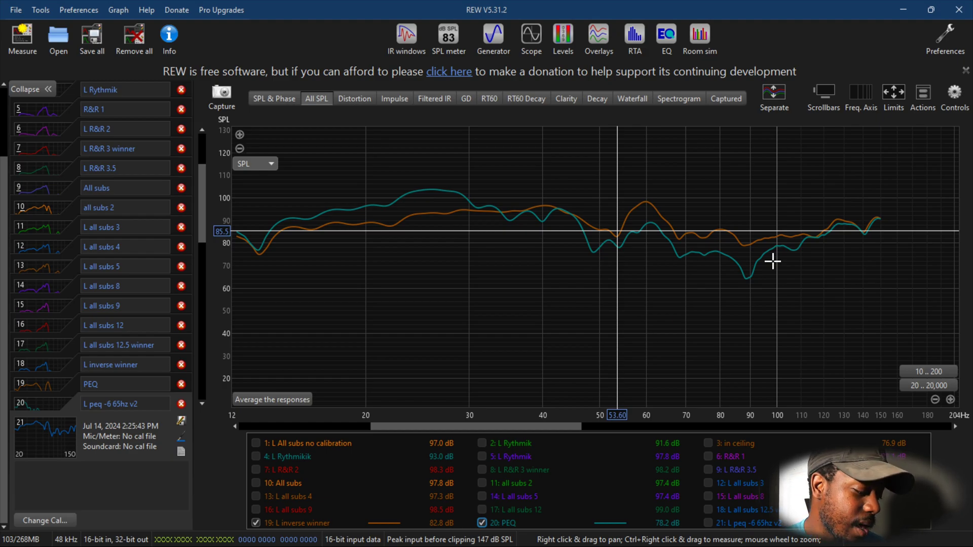
click(483, 522)
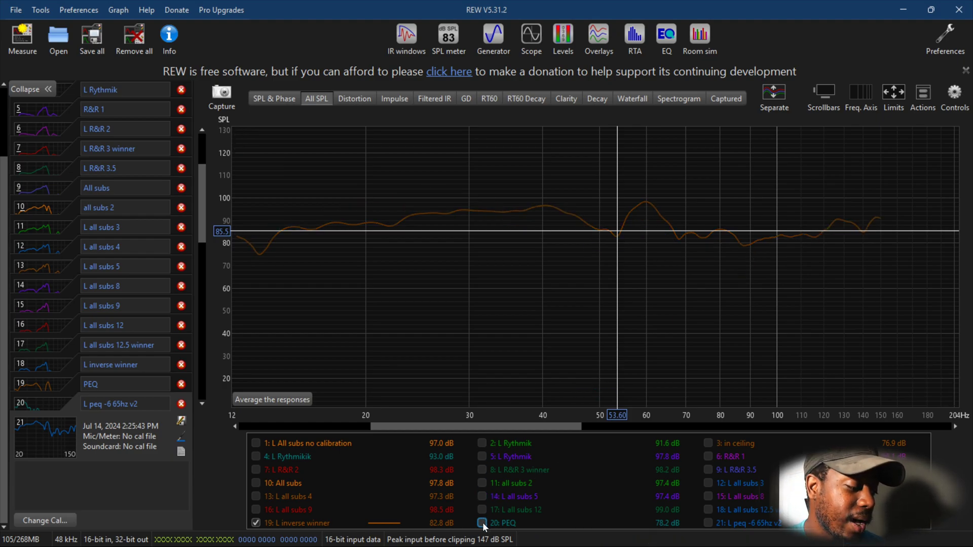
click(482, 522)
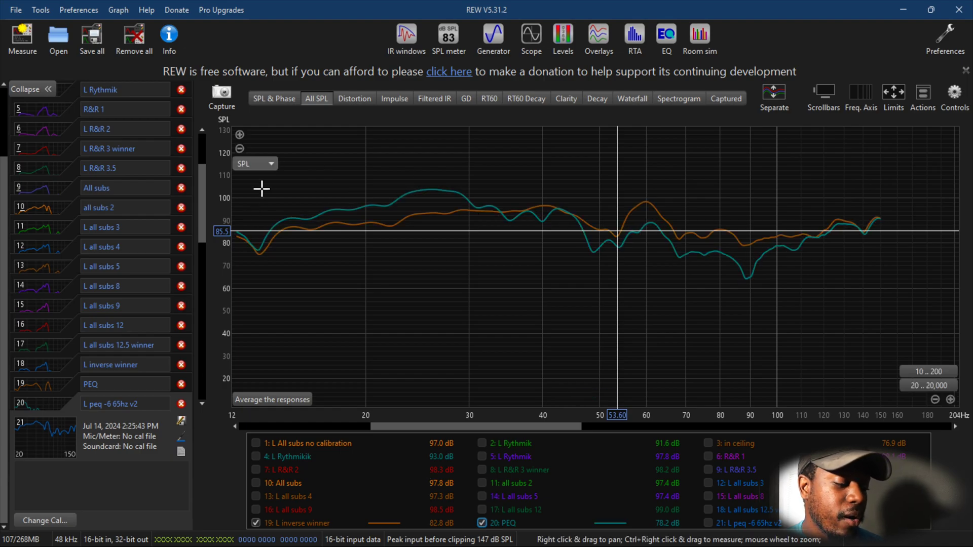
mouse_move(475, 518)
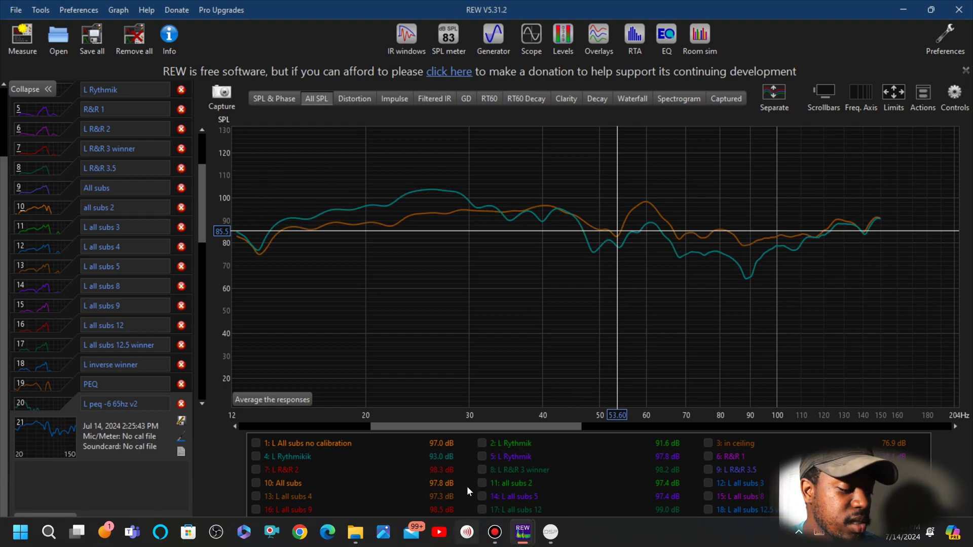
click(482, 523)
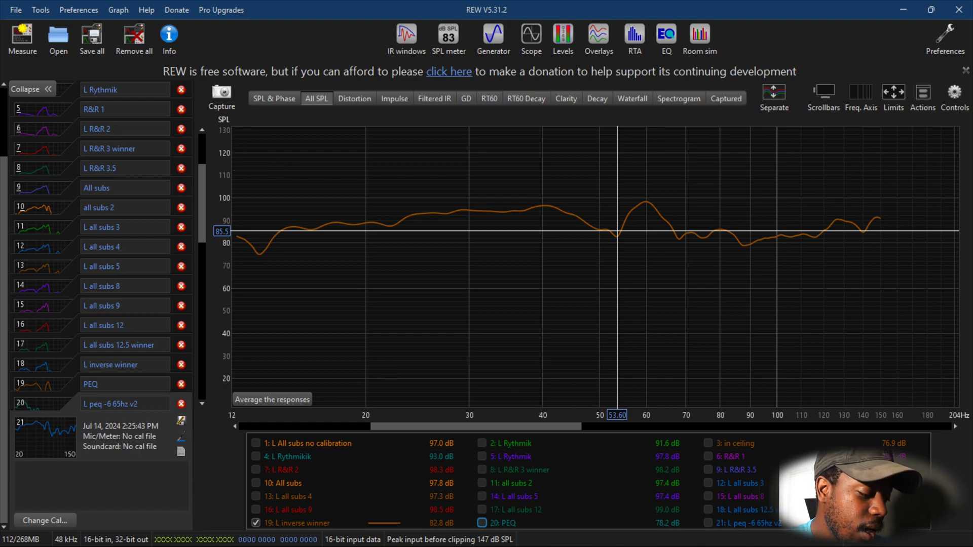
Glance at MiniDSP's Input 1 PEQ curves, then bring REW's SPL graph window back in front.
click(550, 538)
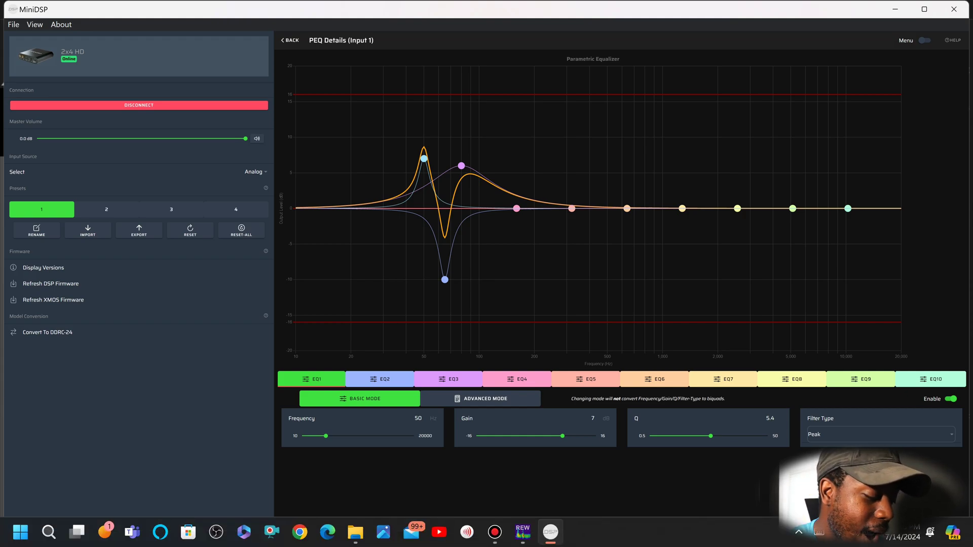
click(527, 539)
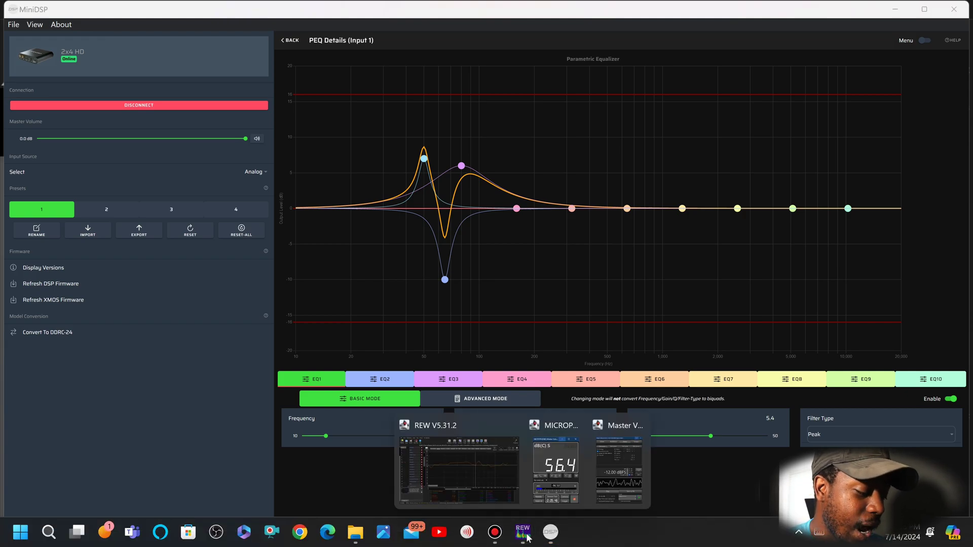
click(494, 491)
click(495, 491)
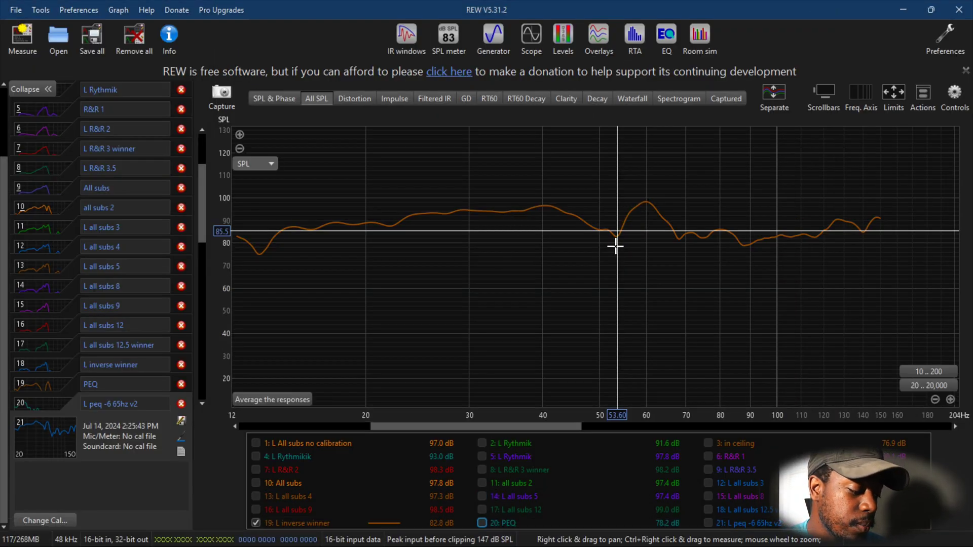
Briefly show PEQ, then display L peq -6 65hz v2 alone by hiding L inverse winner.
click(482, 523)
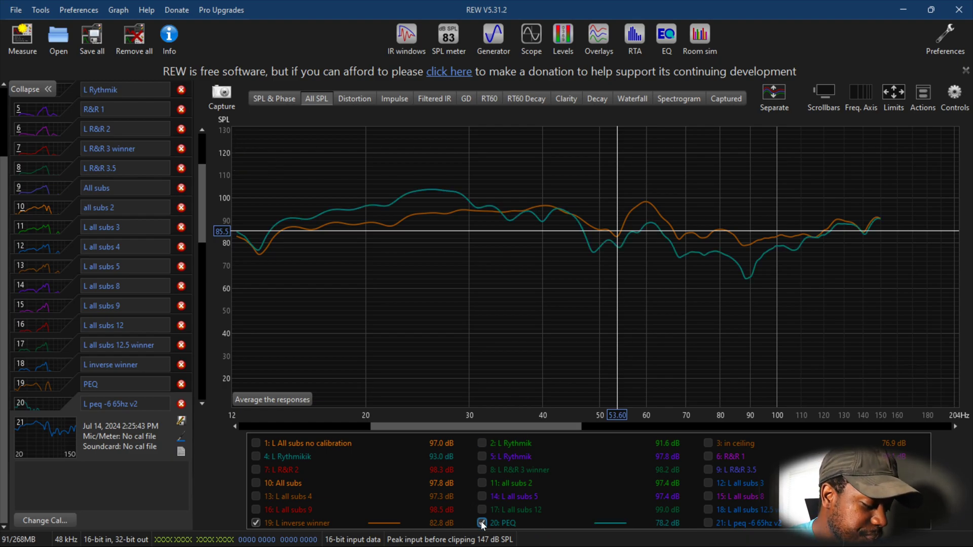
click(483, 523)
click(709, 522)
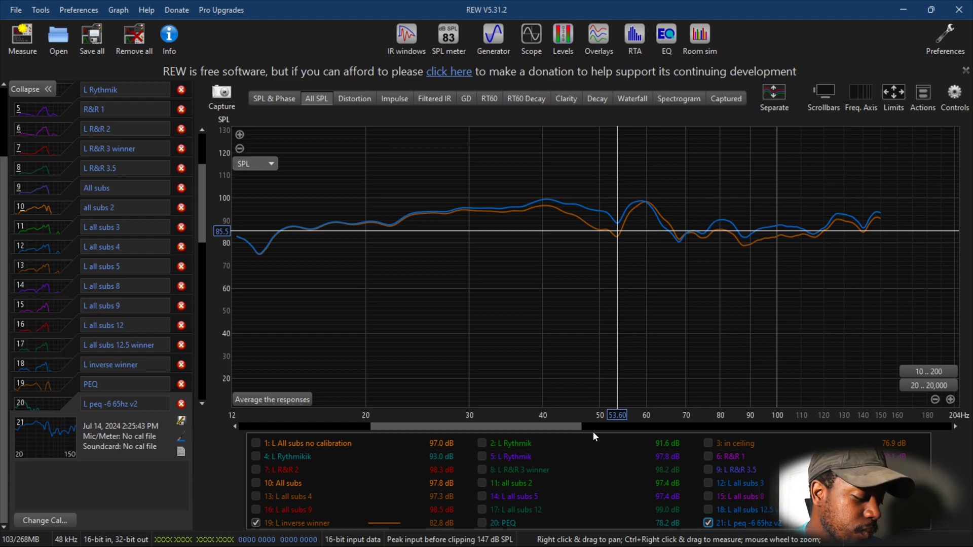
click(257, 520)
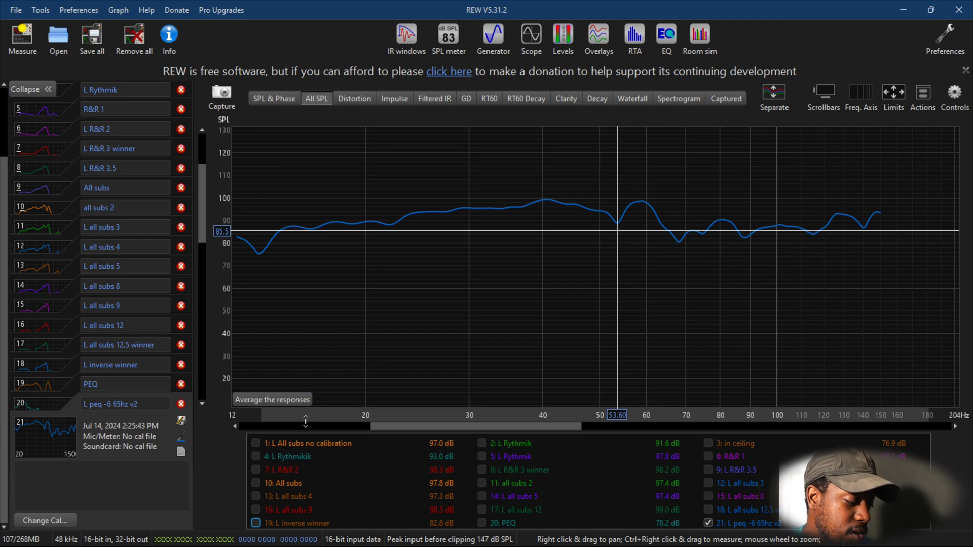
click(256, 443)
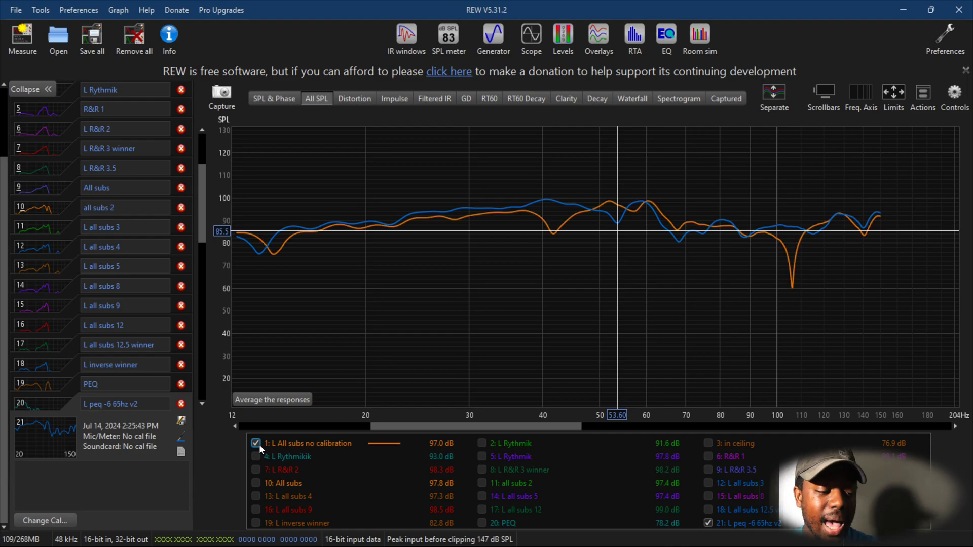
click(256, 444)
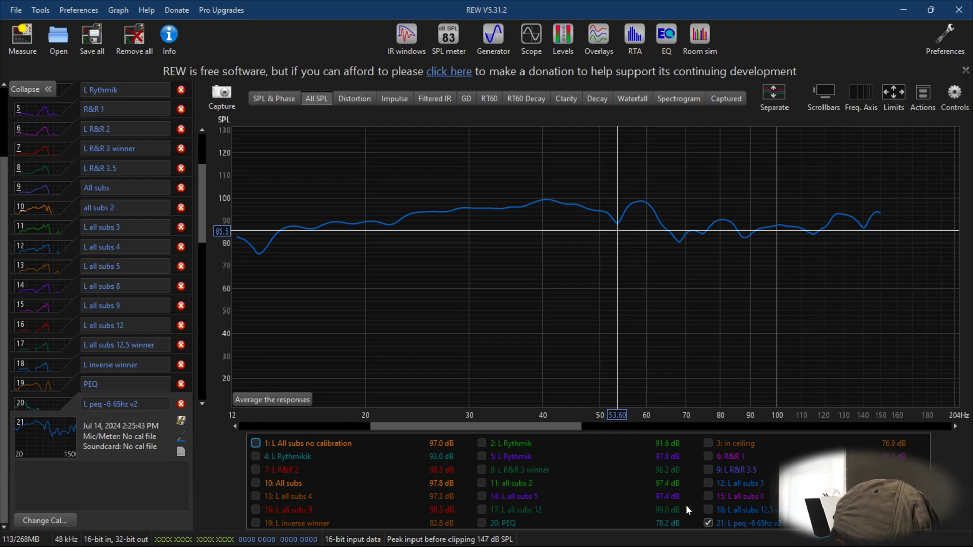
click(709, 506)
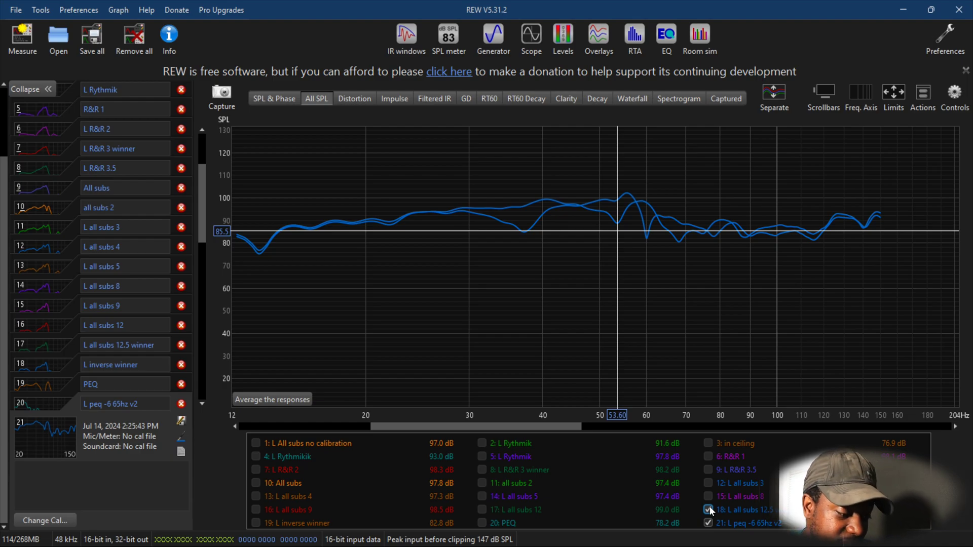
click(710, 506)
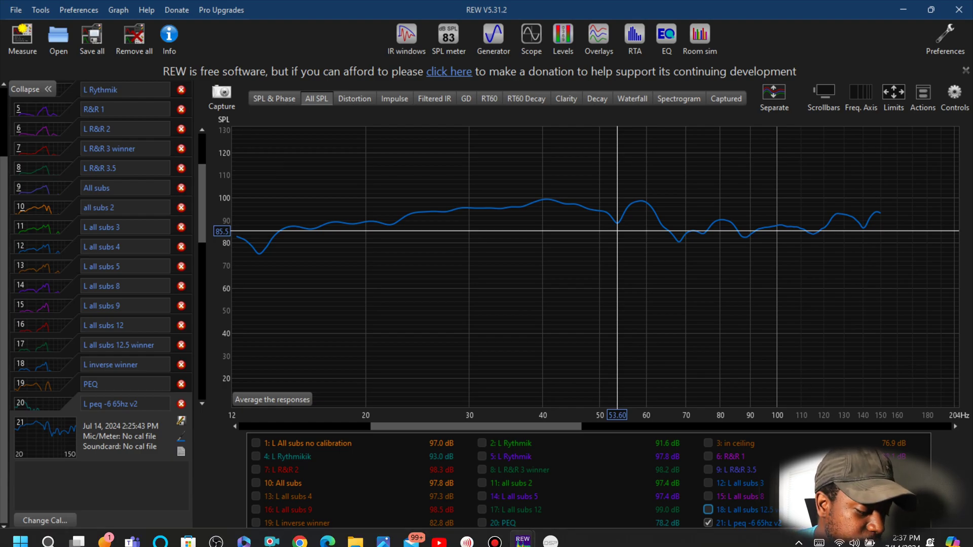
Return MiniDSP to its routing view, then open REW's Make a measurement dialog (12–150 Hz, -12 dBFS).
click(544, 536)
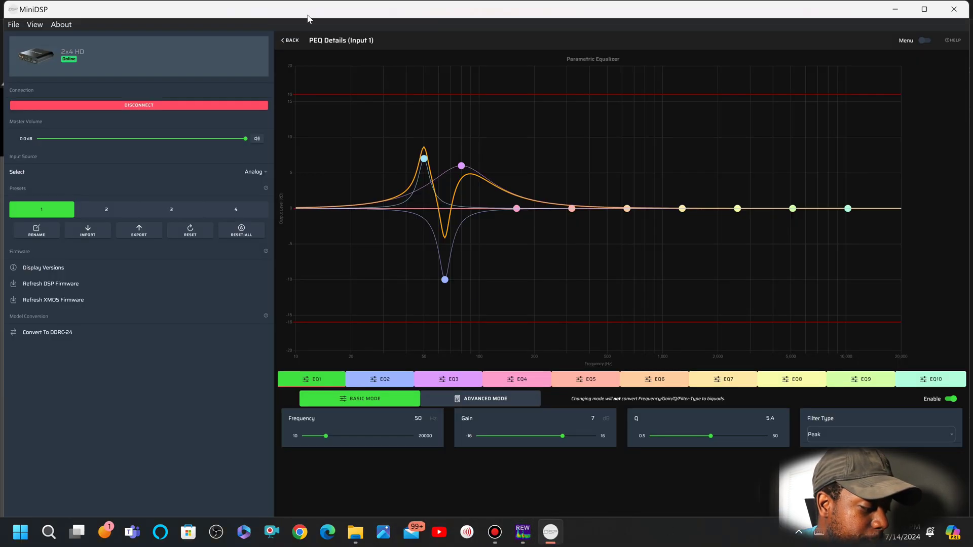
click(299, 44)
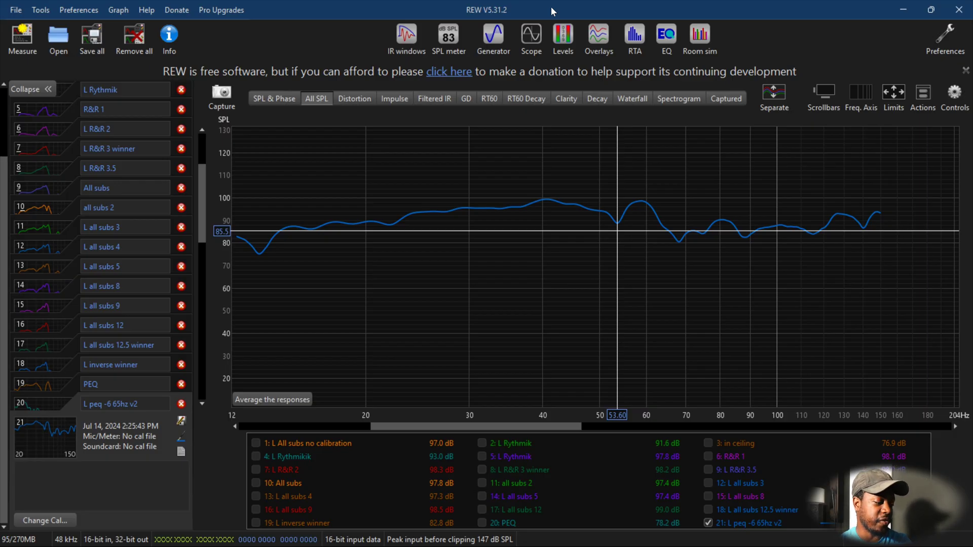
click(24, 50)
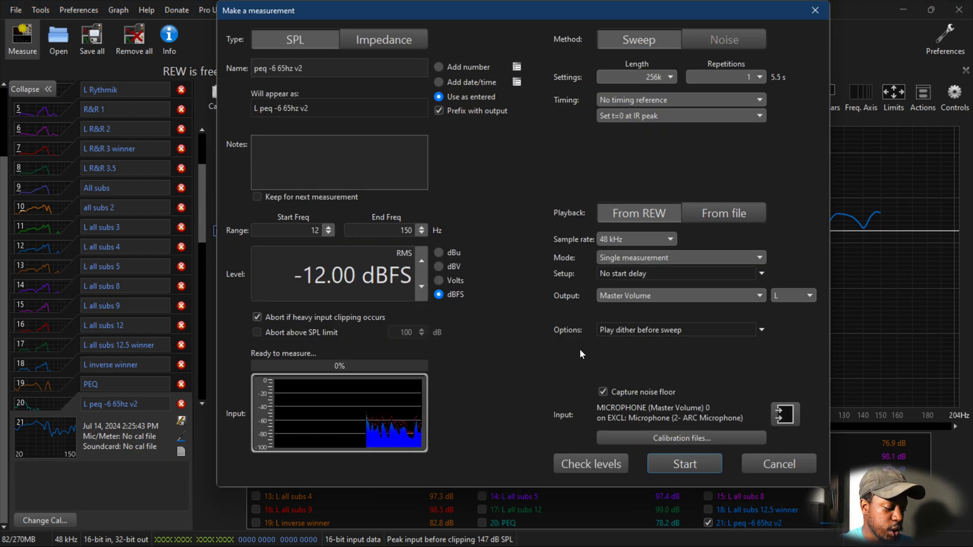
Run a new sub measurement sweep and name it 'Anthem room'.
click(677, 465)
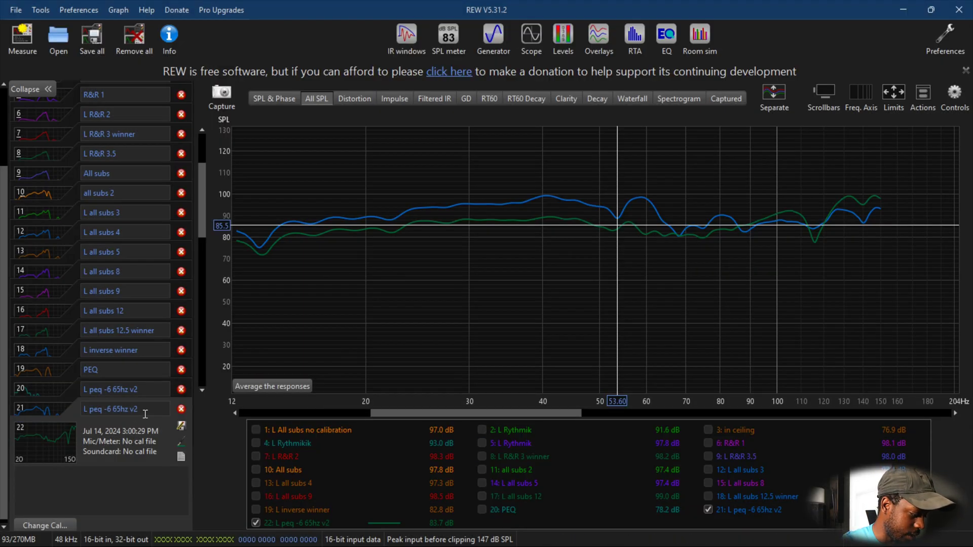
click(146, 411)
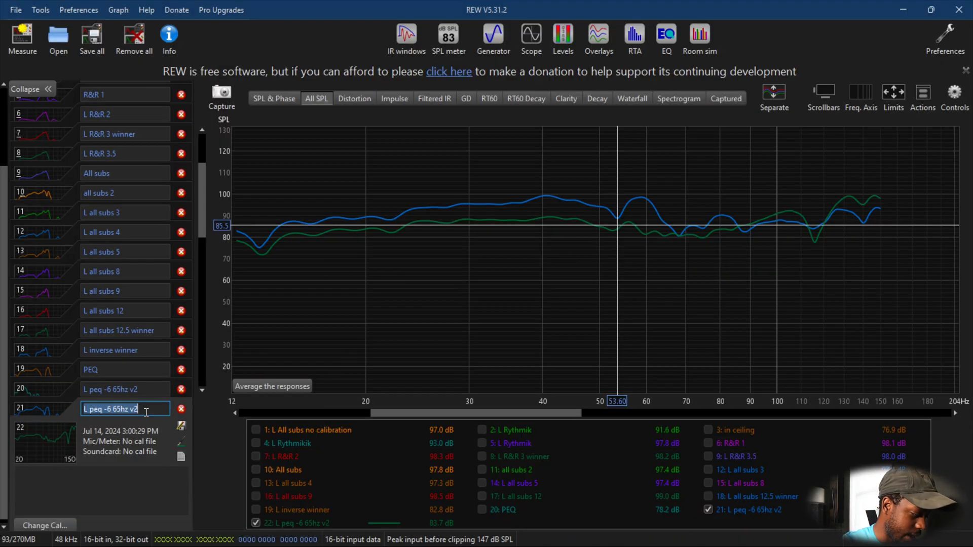
text(Anthe)
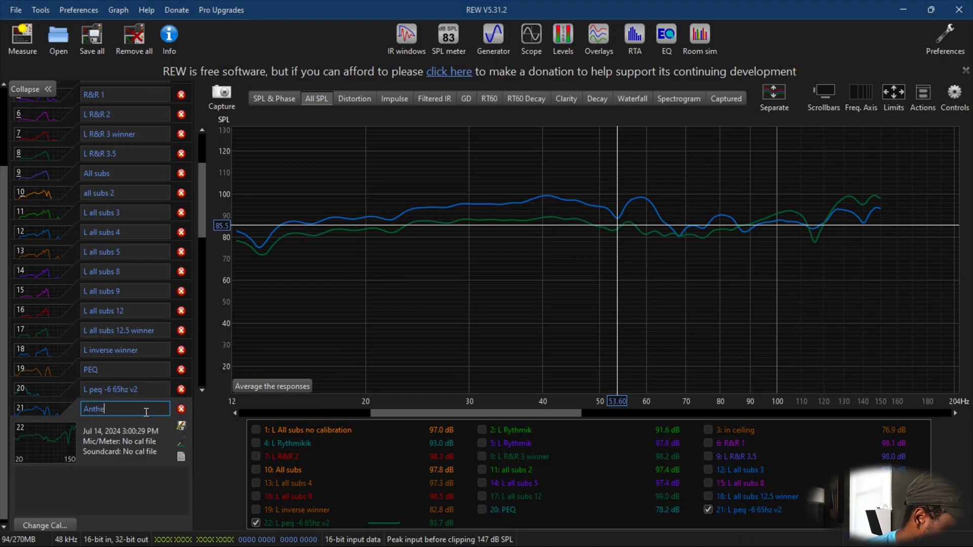
text(m room)
key(Return)
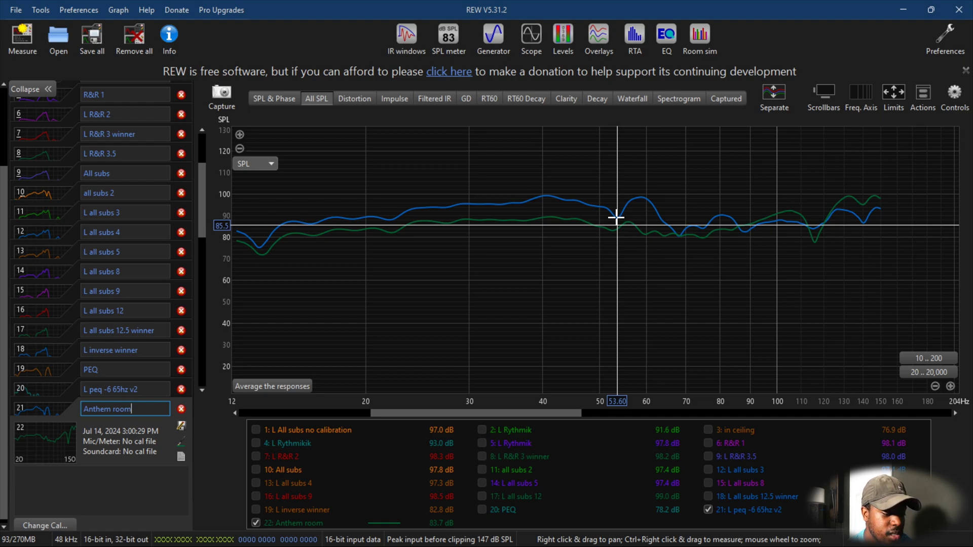
Read both curves' levels at 60 Hz, 85.5 Hz and 80.2 Hz on the SPL graph.
click(645, 201)
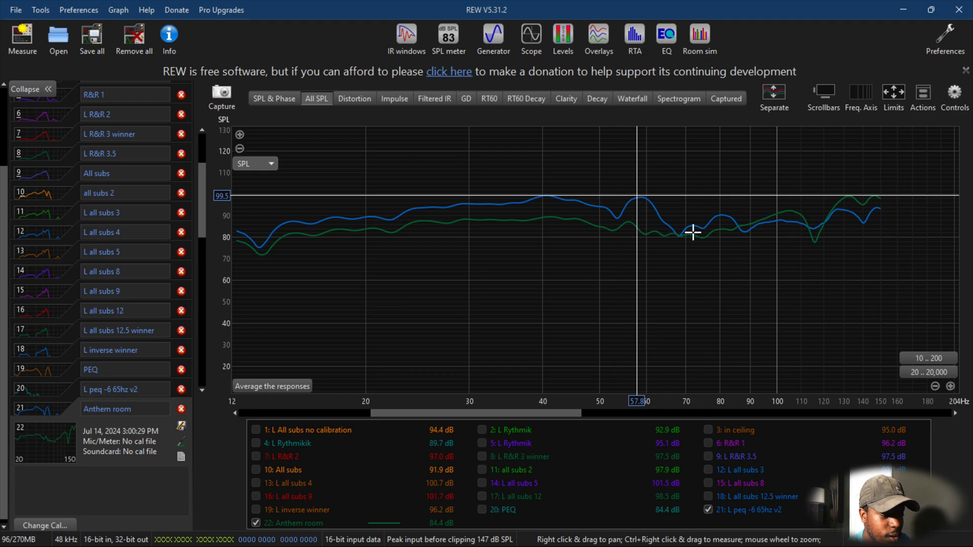
click(737, 228)
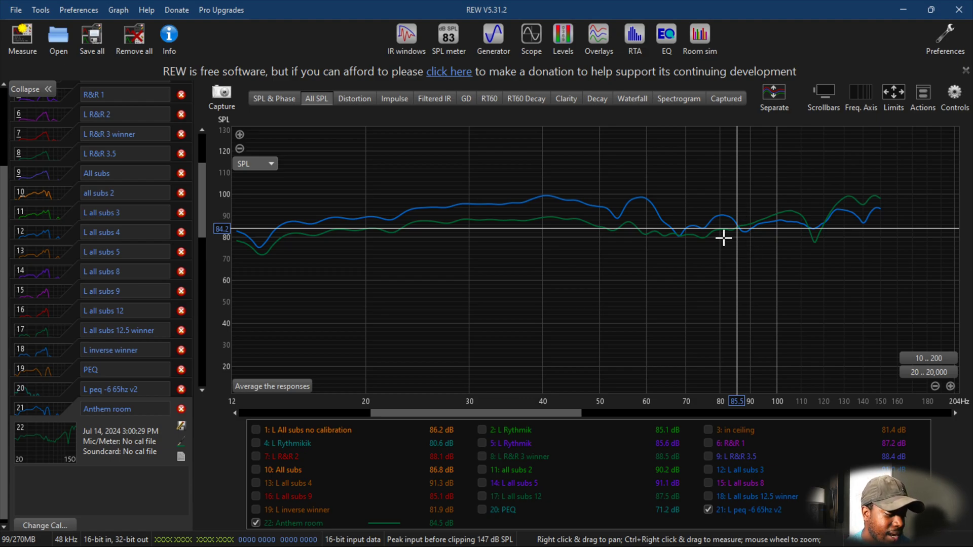
click(720, 231)
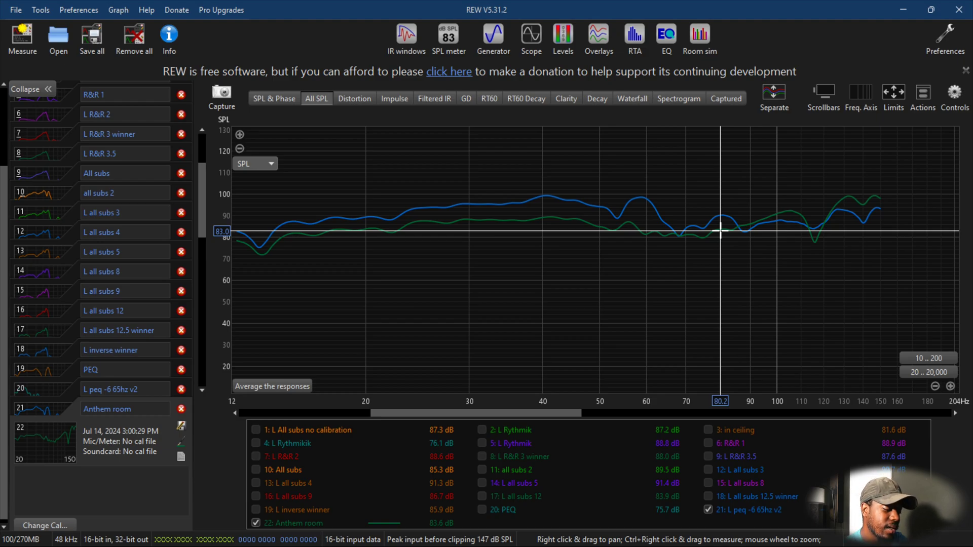
Untick '21: L peq -6 65hz v2' in the graph legend.
click(707, 510)
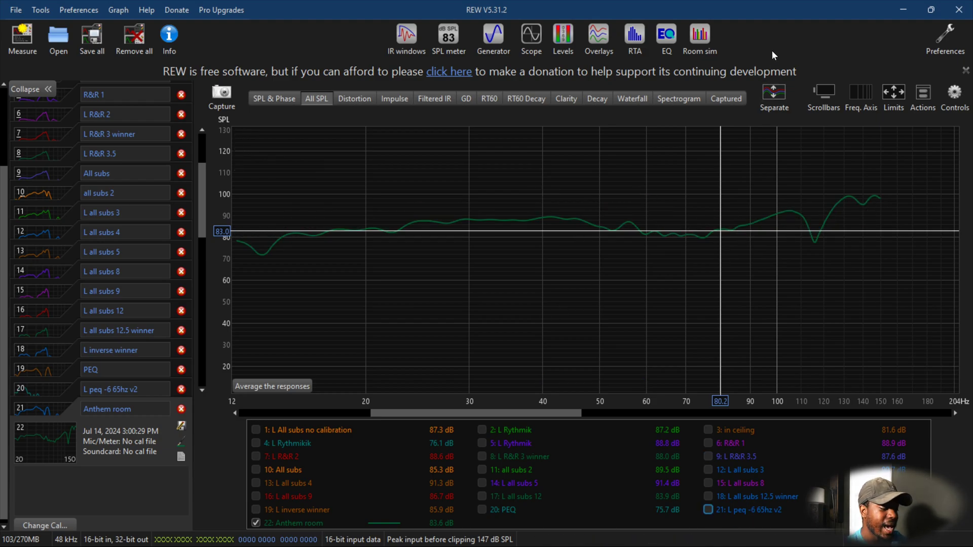